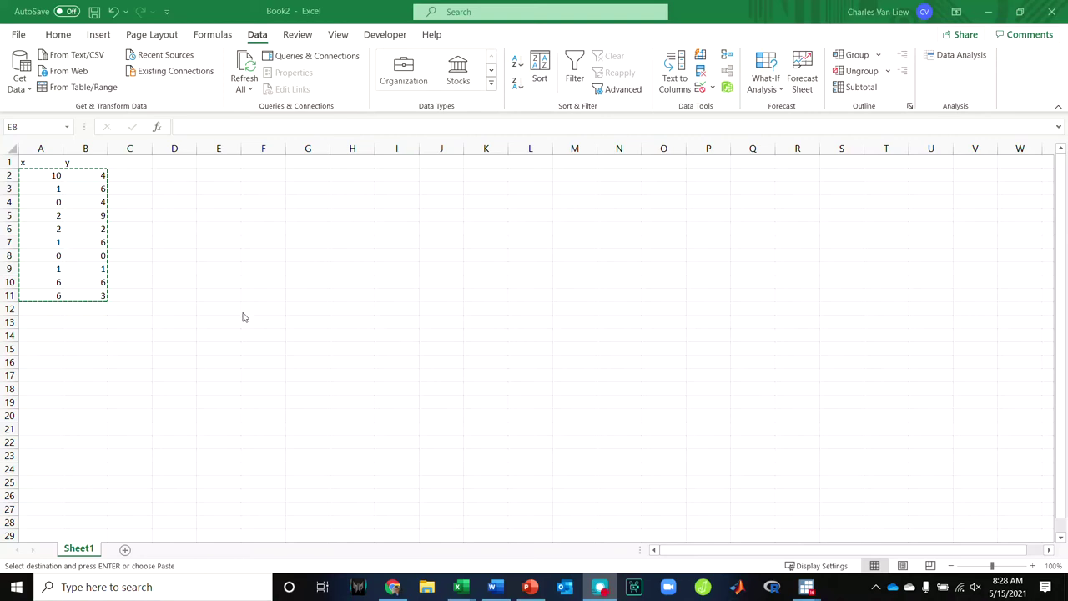
Step: Run Regression with Y range $B$2:$B$11, X range $A$2:$A$11 and output starting at E1
{"action": "left_click", "coordinate": [58, 177]}
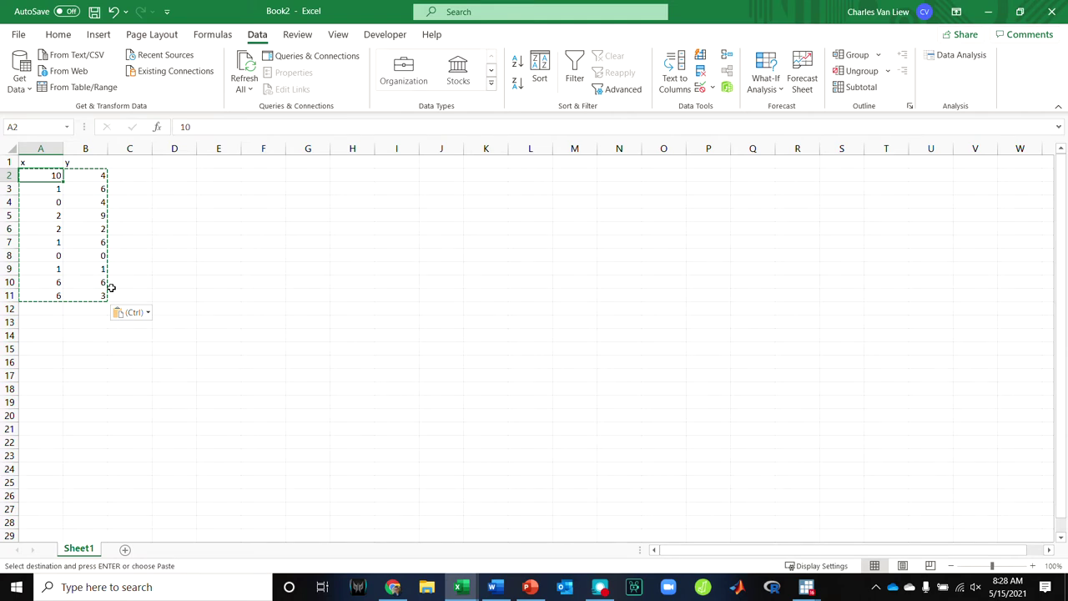
{"action": "left_click", "coordinate": [242, 296]}
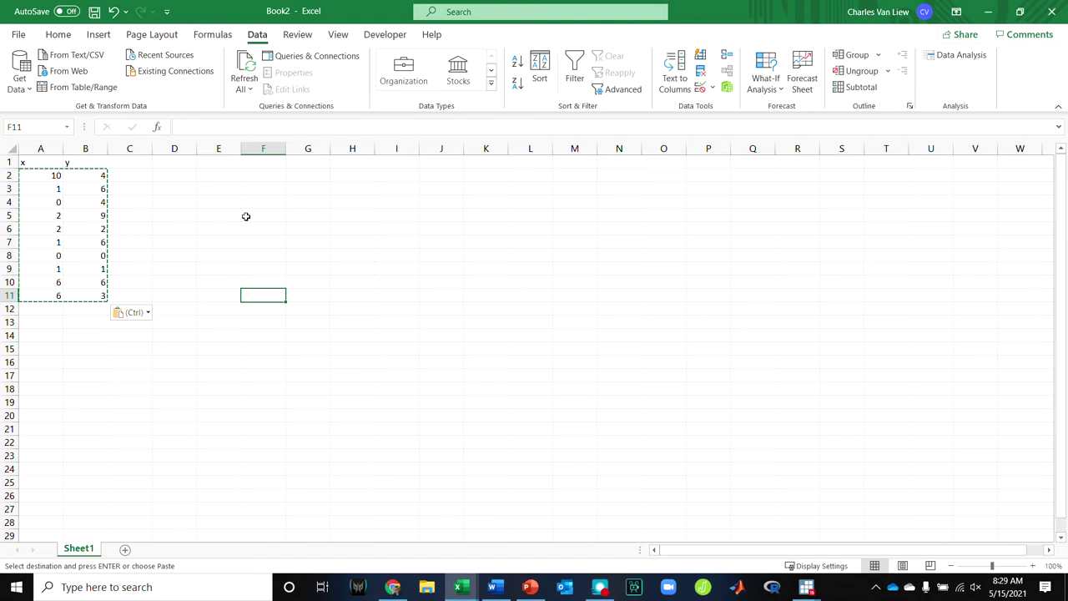
{"action": "left_click", "coordinate": [941, 62]}
{"action": "left_click", "coordinate": [793, 345]}
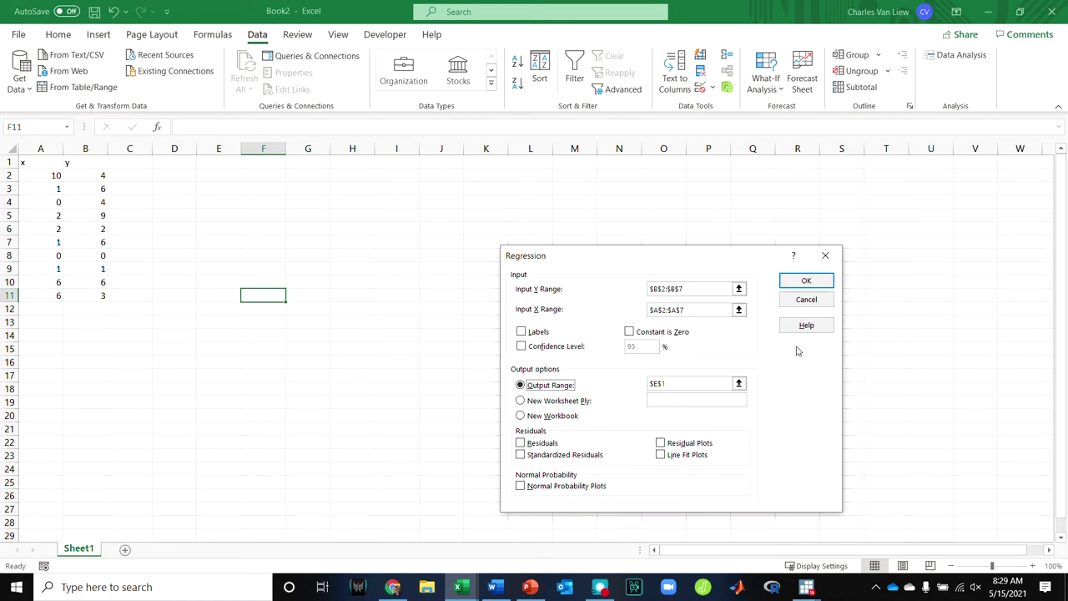
{"action": "left_click", "coordinate": [687, 288]}
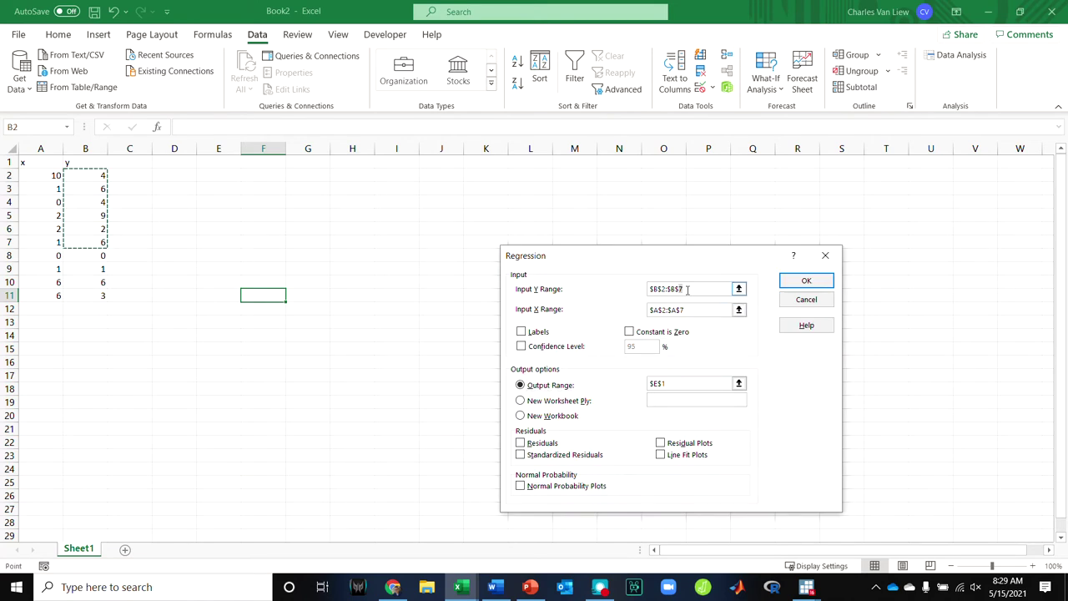
{"action": "key", "text": "BackSpace"}
{"action": "type", "text": "11"}
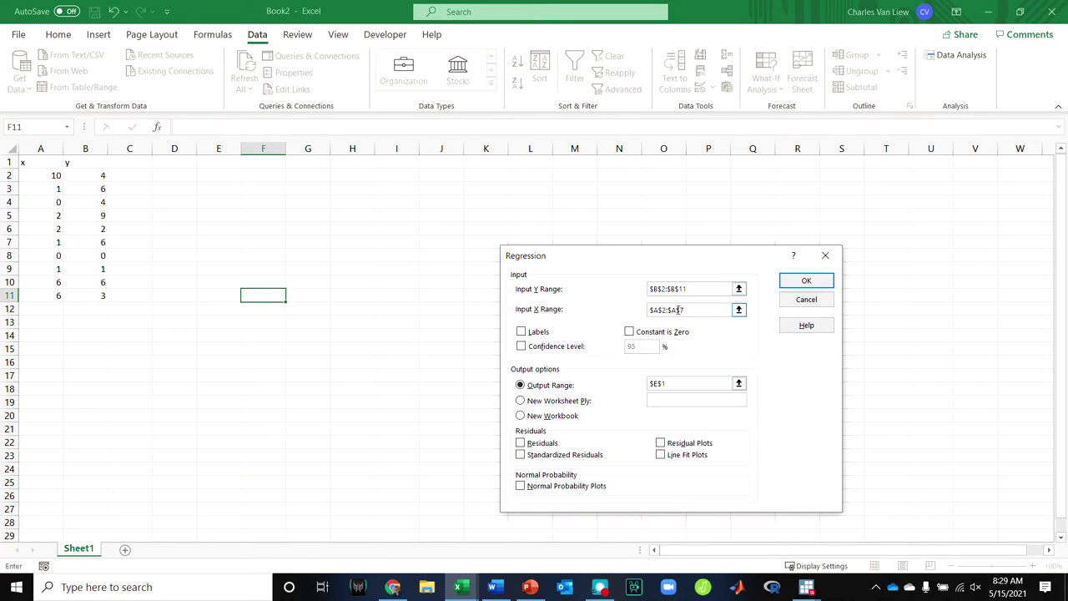
{"action": "left_click", "coordinate": [681, 310]}
{"action": "key", "text": "BackSpace"}
{"action": "type", "text": "11"}
{"action": "left_click", "coordinate": [528, 389]}
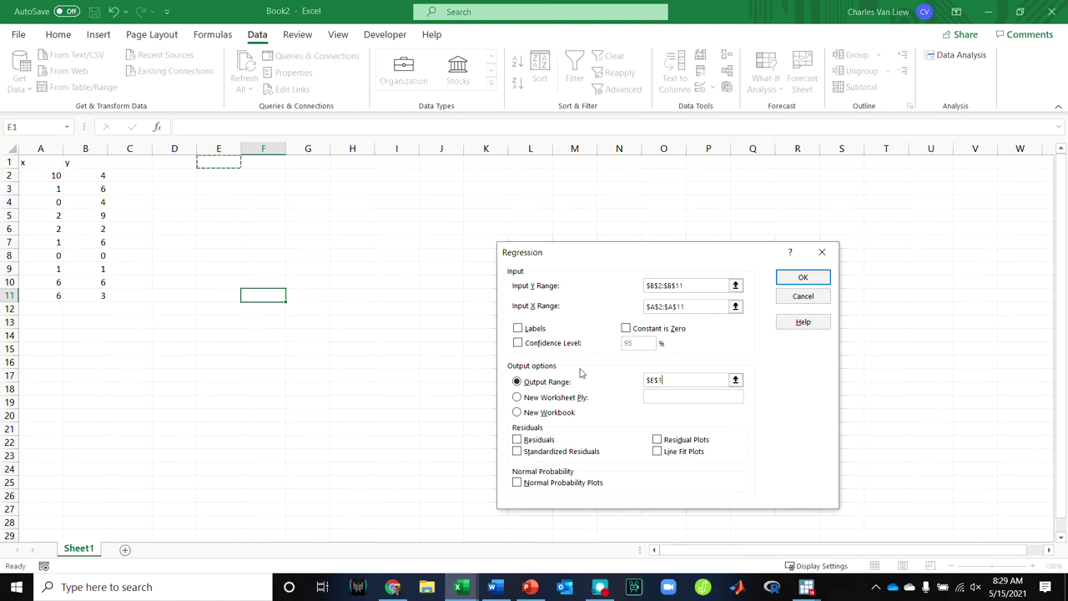
{"action": "left_click", "coordinate": [817, 278]}
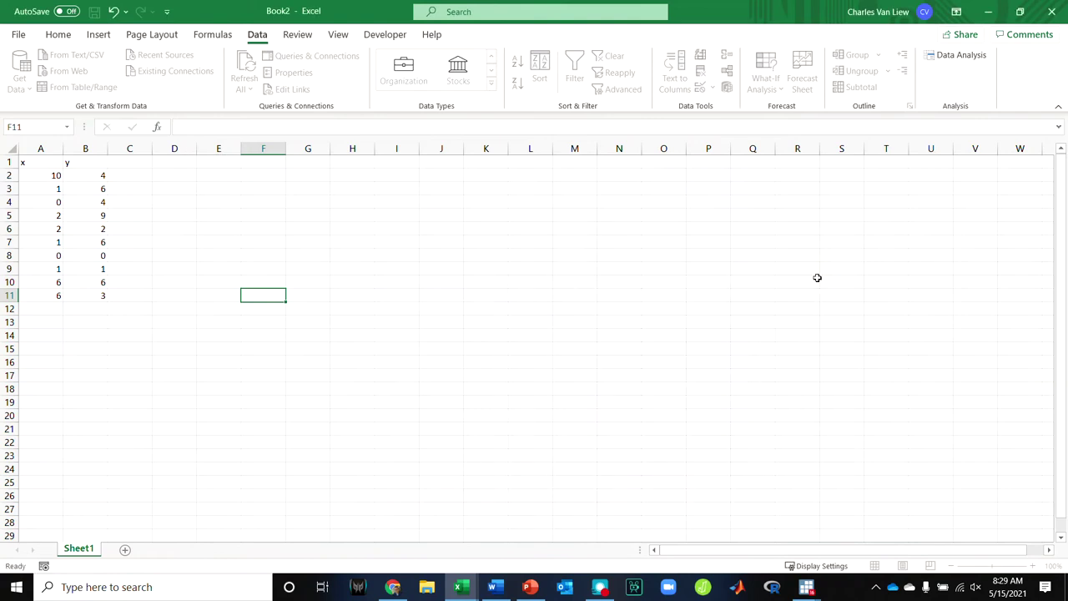
Step: Autofit column E and type the label 'intercept + slope(x)' in E23
{"action": "key", "text": "alt+h"}
{"action": "key", "text": "o"}
{"action": "key", "text": "i"}
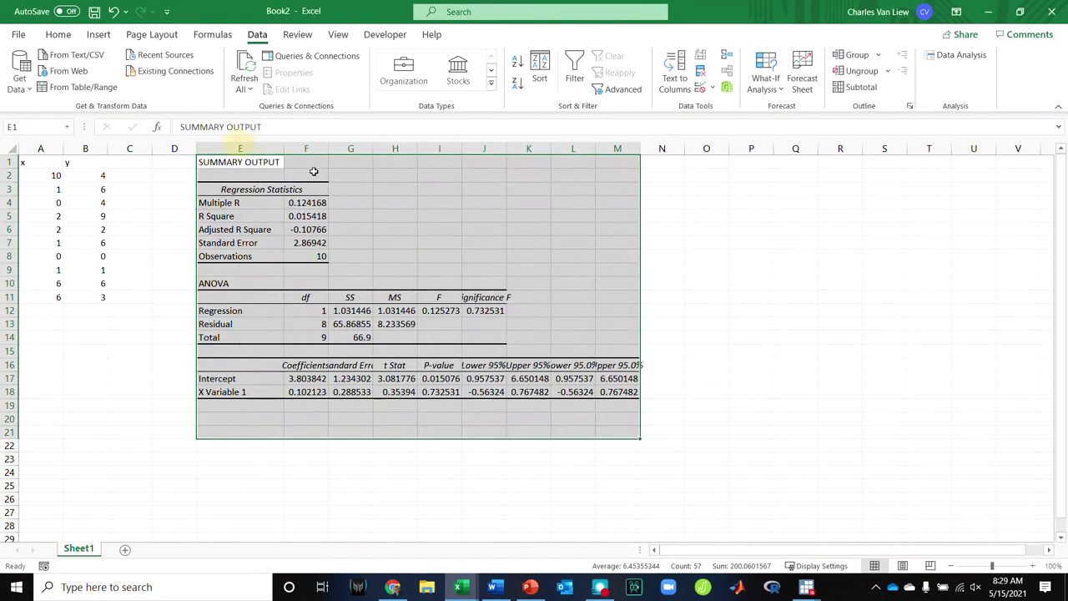
{"action": "left_click", "coordinate": [546, 244]}
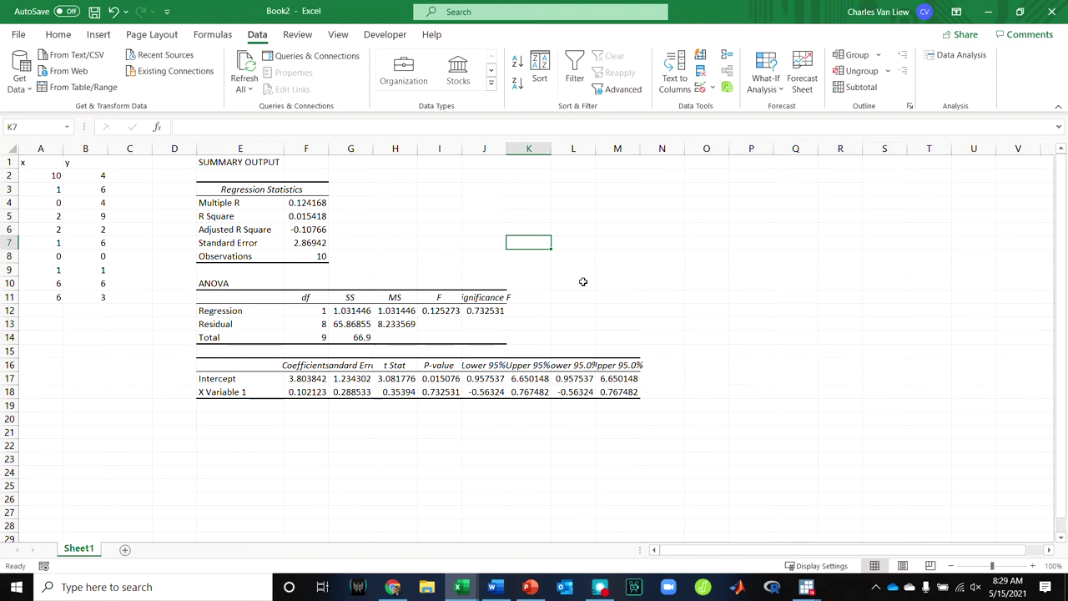
{"action": "left_click", "coordinate": [272, 455]}
{"action": "type", "text": "in"}
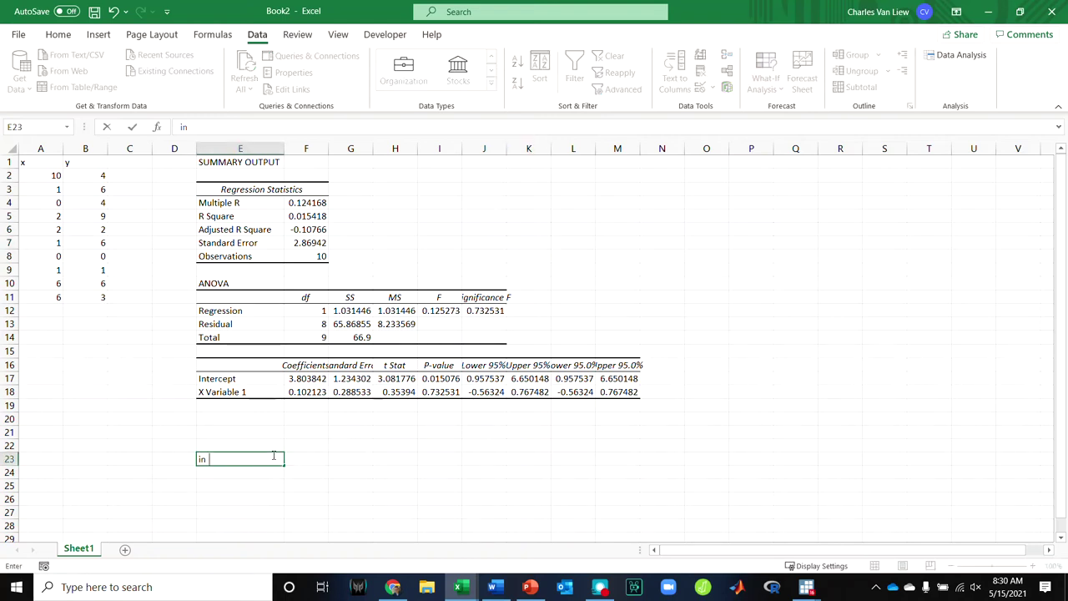
{"action": "type", "text": "tercept + slope(x)"}
{"action": "key", "text": "Tab"}
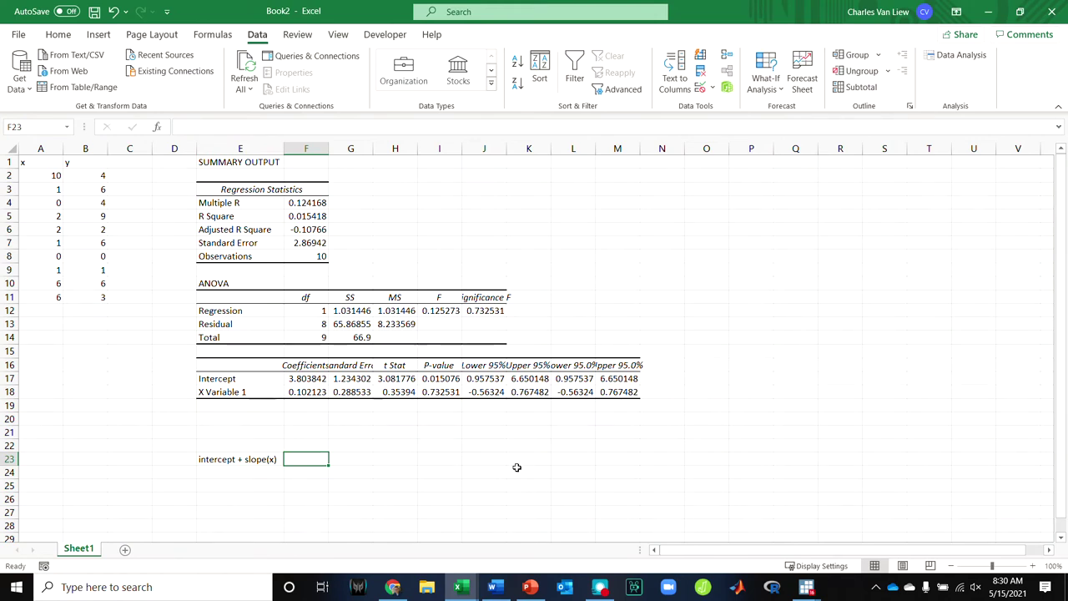
Step: Read the intercept and slope coefficients and enter '3.8 + 0.1(X)' in E25
{"action": "left_click", "coordinate": [240, 393]}
{"action": "left_click_drag", "start_coordinate": [239, 393], "coordinate": [305, 398]}
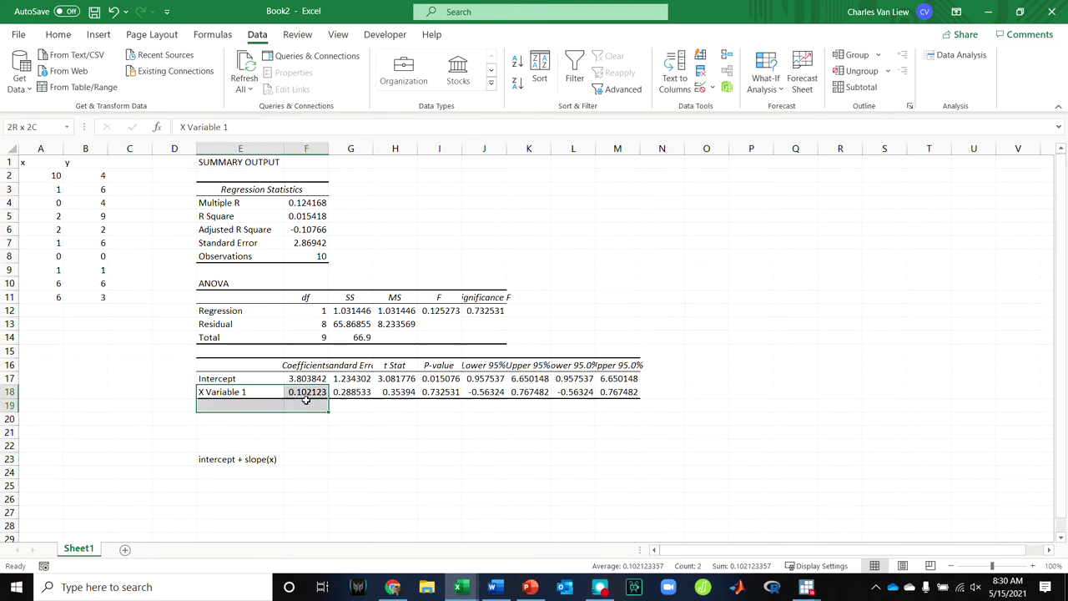
{"action": "left_click", "coordinate": [310, 378]}
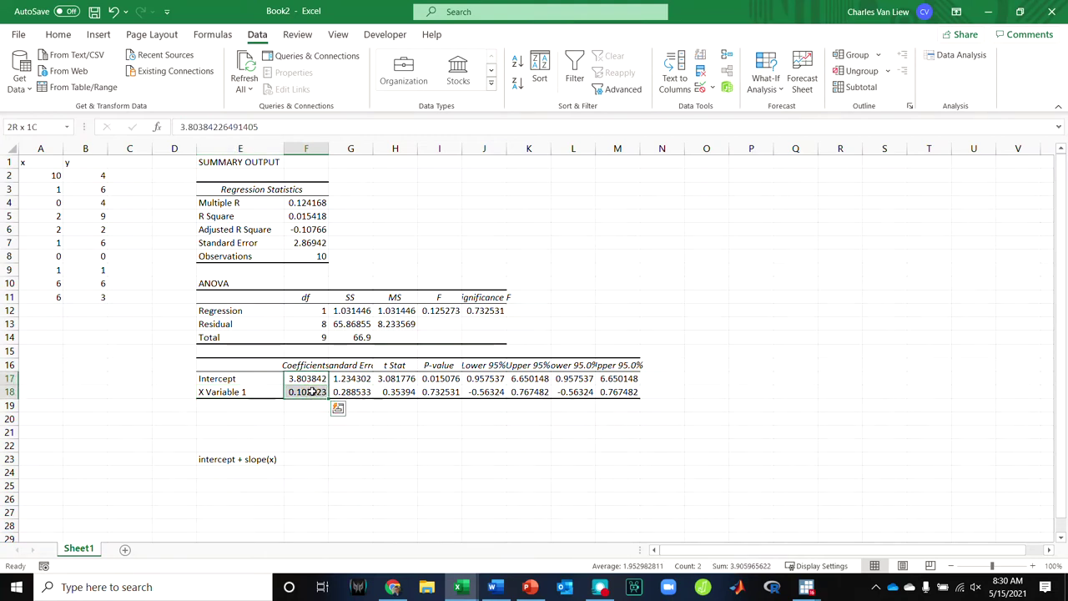
{"action": "left_click", "coordinate": [222, 485]}
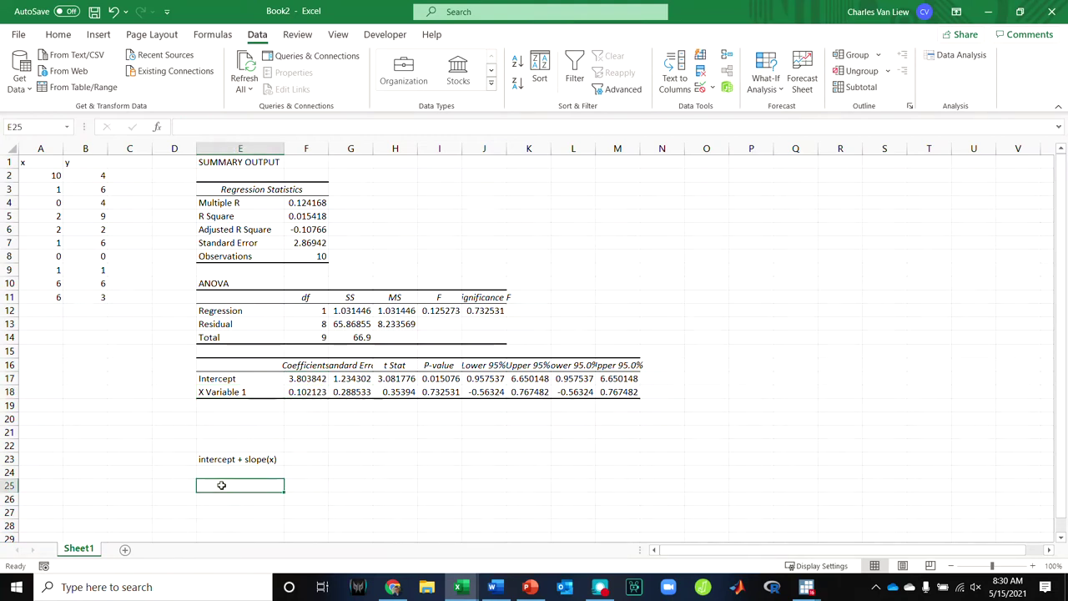
{"action": "type", "text": "="}
{"action": "key", "text": "BackSpace"}
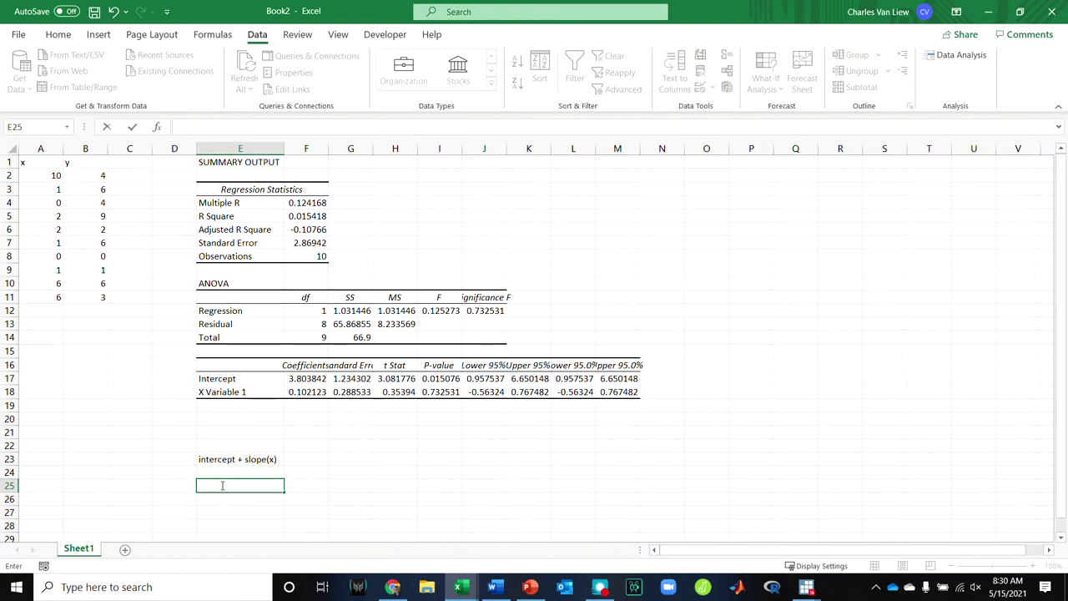
{"action": "type", "text": "3."}
{"action": "type", "text": "8"}
{"action": "type", "text": " + 0.1"}
{"action": "type", "text": "(x"}
{"action": "type", "text": "X)"}
{"action": "key", "text": "Tab"}
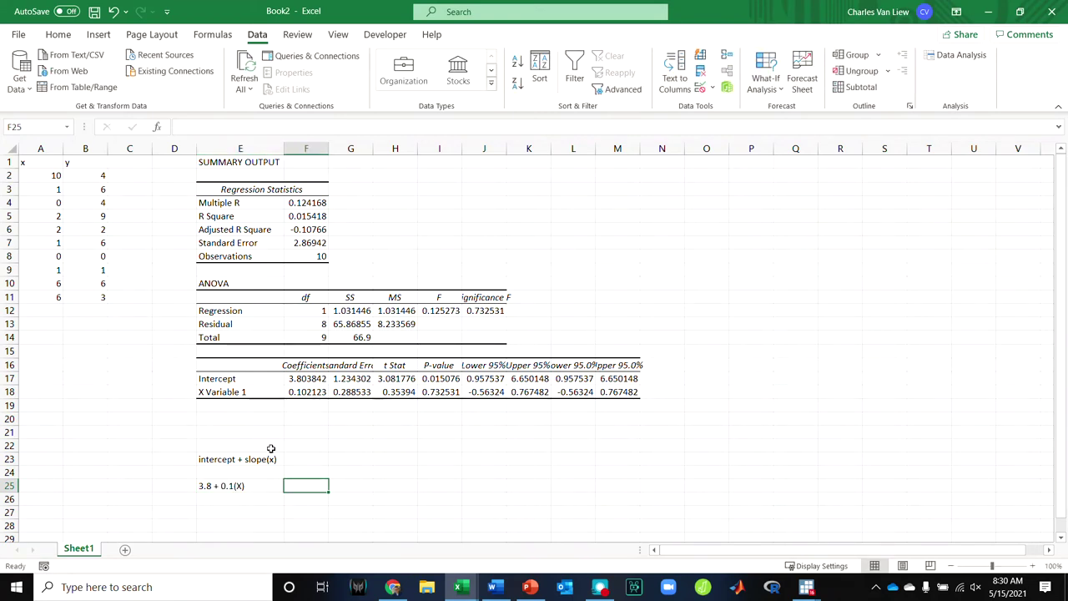
Step: Check the Total SS of 66.9 in G14 and write 'SSy =66.9' in G23
{"action": "left_click", "coordinate": [312, 378]}
{"action": "left_click_drag", "start_coordinate": [311, 378], "coordinate": [258, 391]}
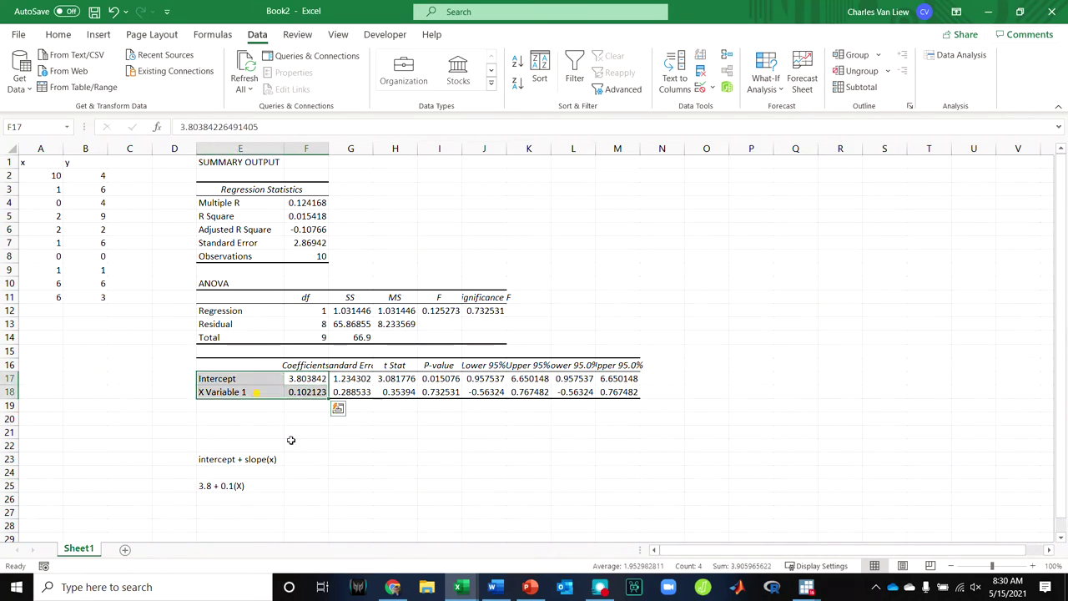
{"action": "left_click", "coordinate": [358, 470]}
{"action": "left_click", "coordinate": [360, 460]}
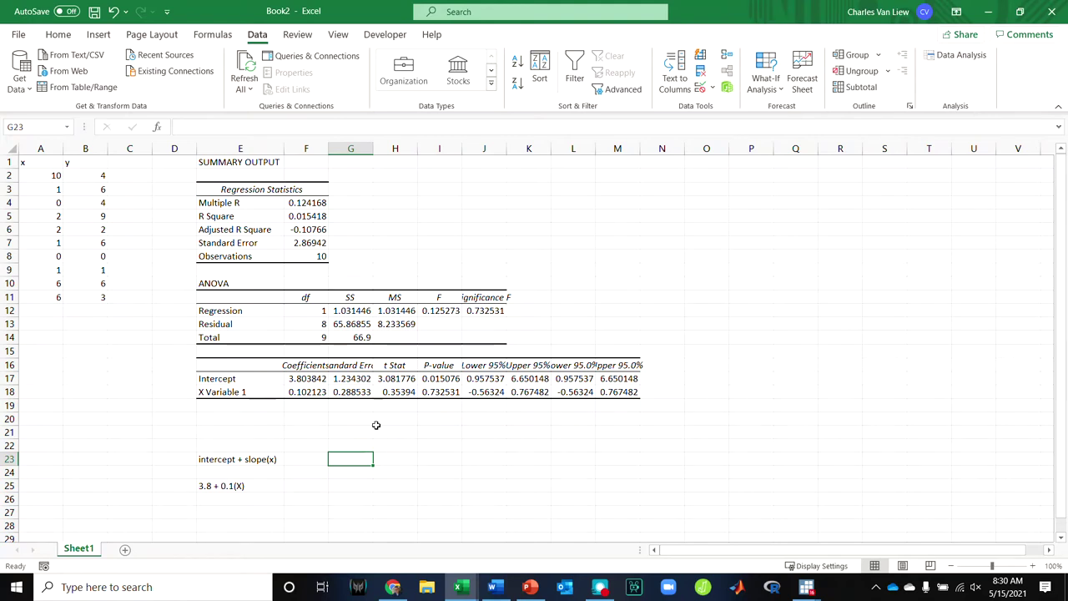
{"action": "left_click", "coordinate": [237, 336]}
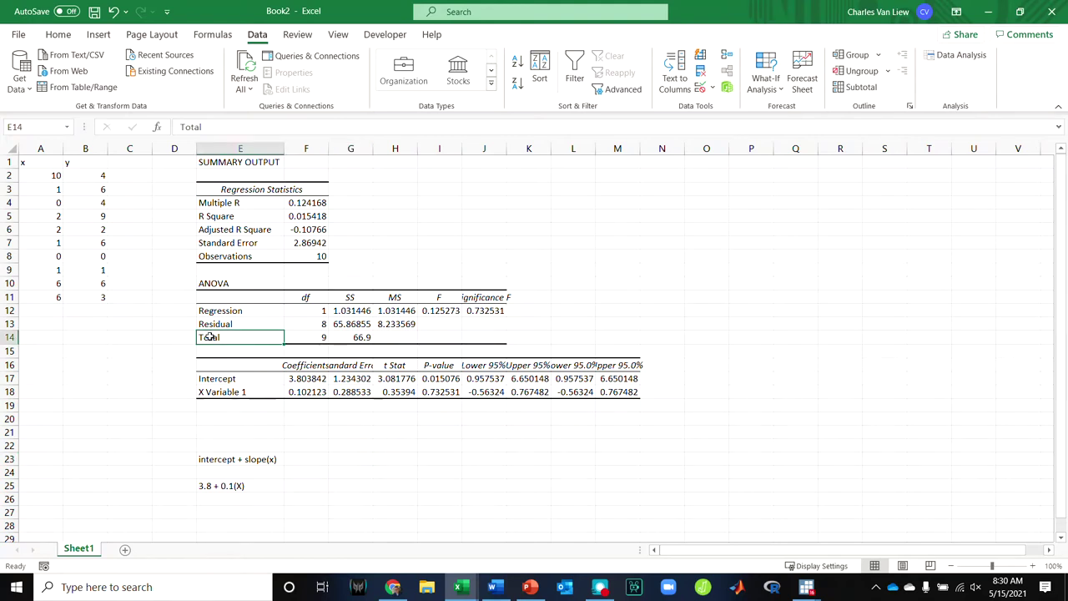
{"action": "left_click", "coordinate": [354, 337], "text": "ctrl"}
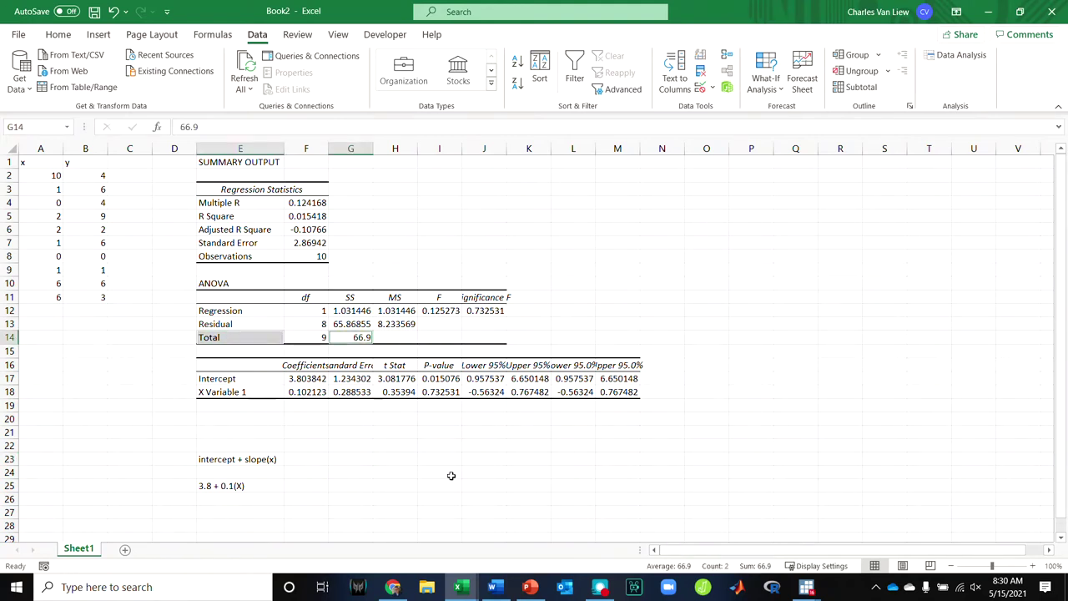
{"action": "left_click", "coordinate": [364, 459]}
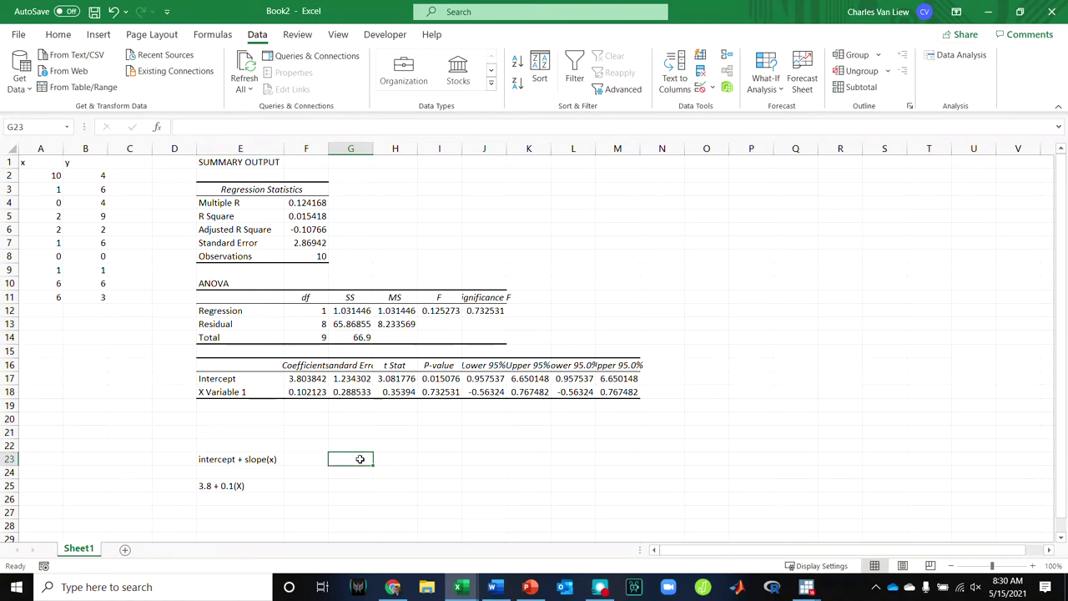
{"action": "type", "text": "SS"}
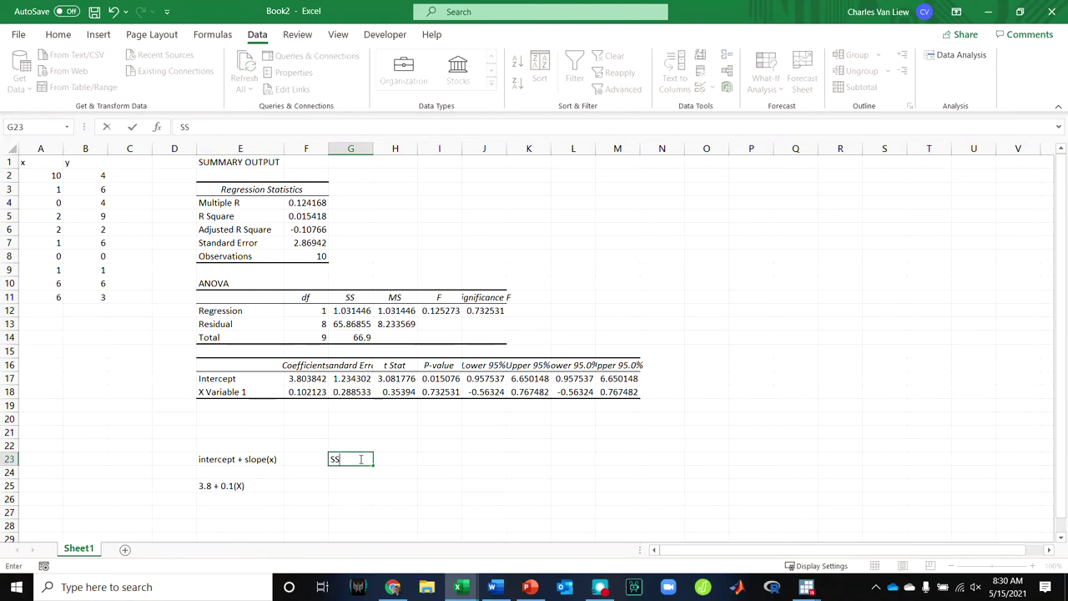
{"action": "type", "text": "y =66.9"}
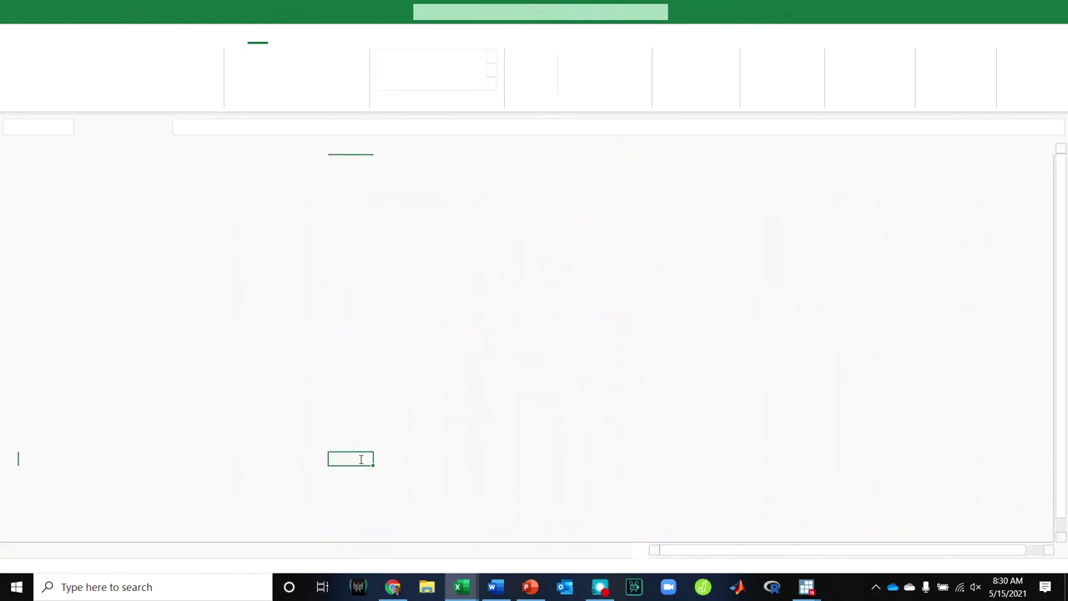
{"action": "key", "text": "Return"}
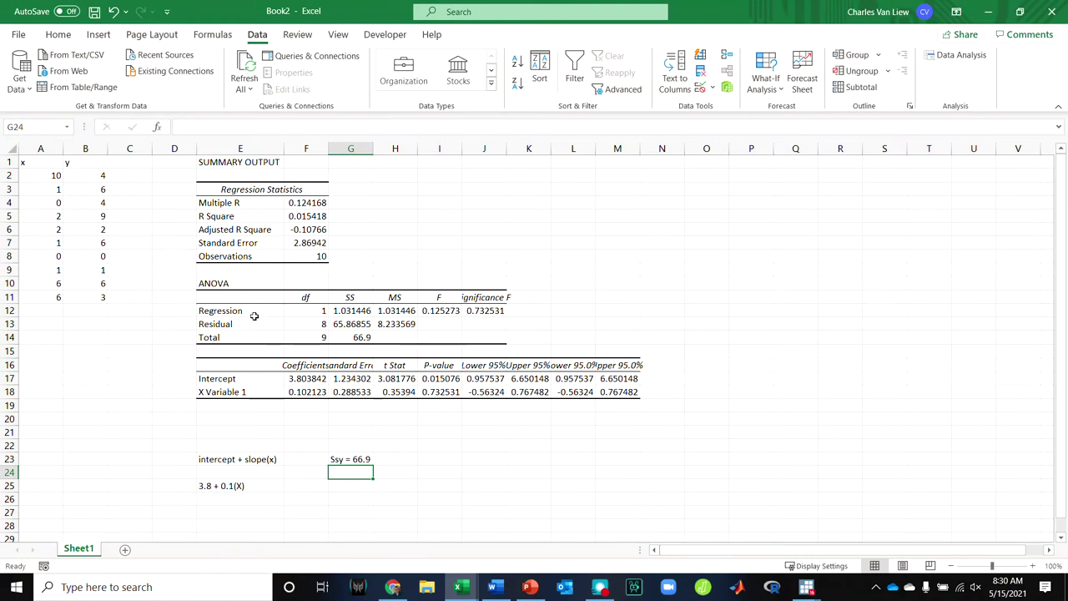
Step: Compare the Regression and Residual SS values, then write 'Ssres = 65.9' in G25
{"action": "left_click", "coordinate": [359, 313]}
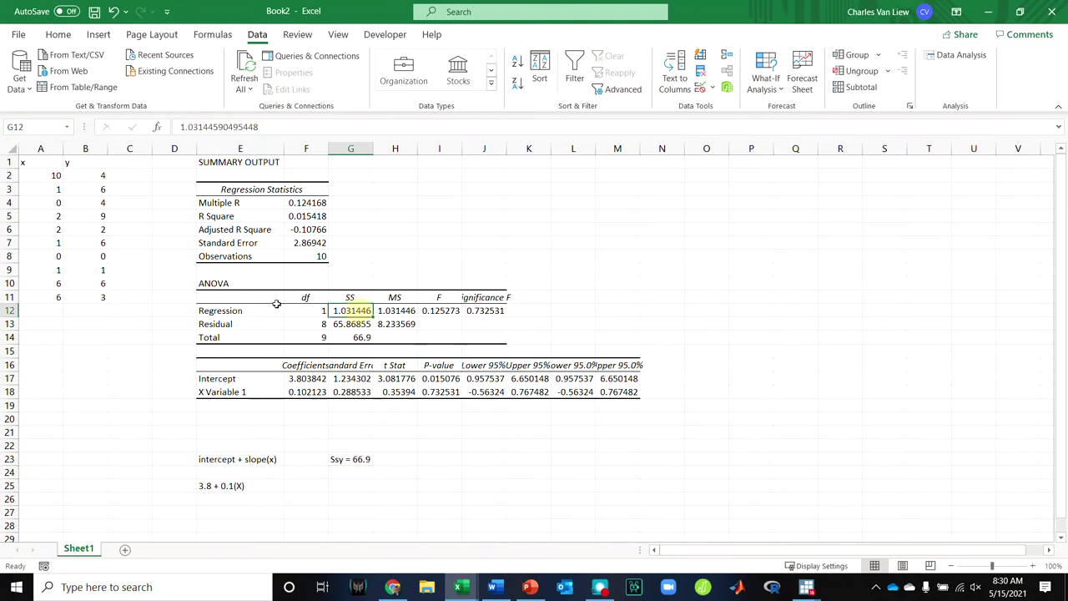
{"action": "left_click", "coordinate": [263, 311], "text": "ctrl"}
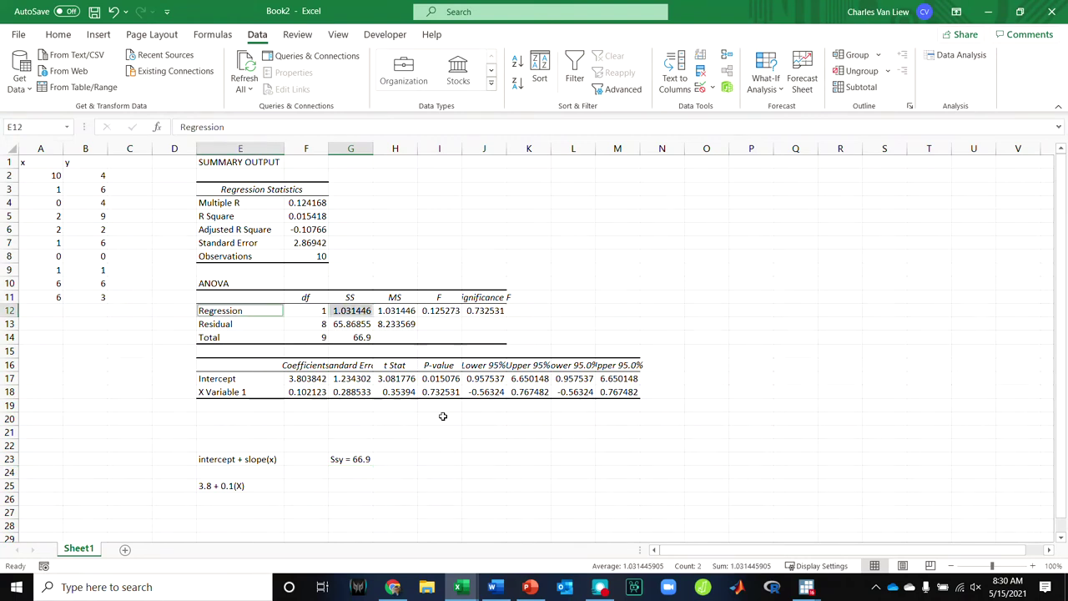
{"action": "left_click", "coordinate": [258, 325]}
{"action": "left_click", "coordinate": [360, 328], "text": "ctrl"}
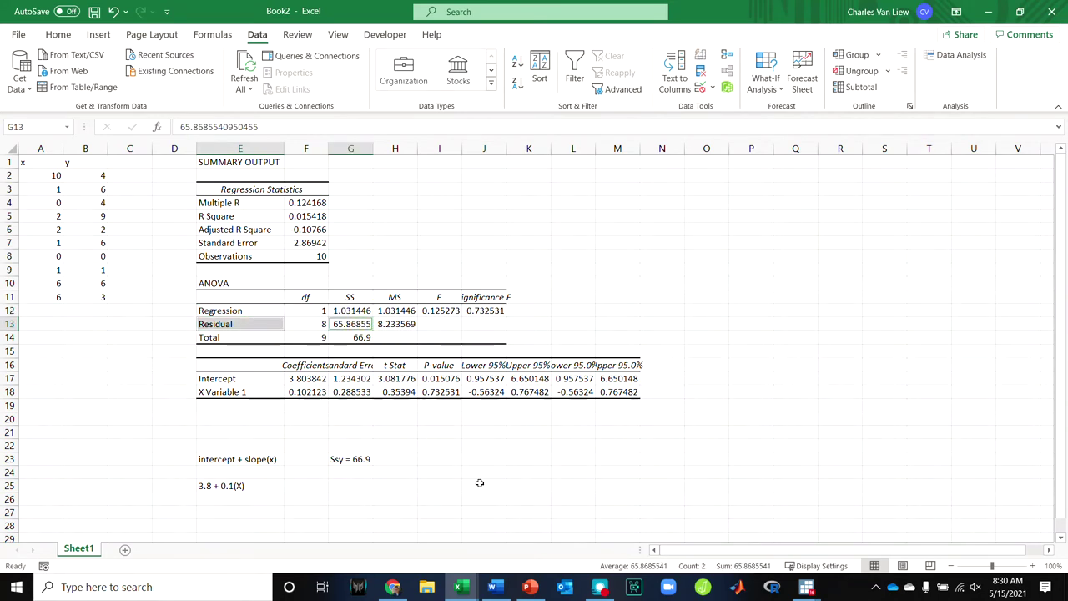
{"action": "left_click", "coordinate": [349, 481]}
{"action": "type", "text": "Ssres"}
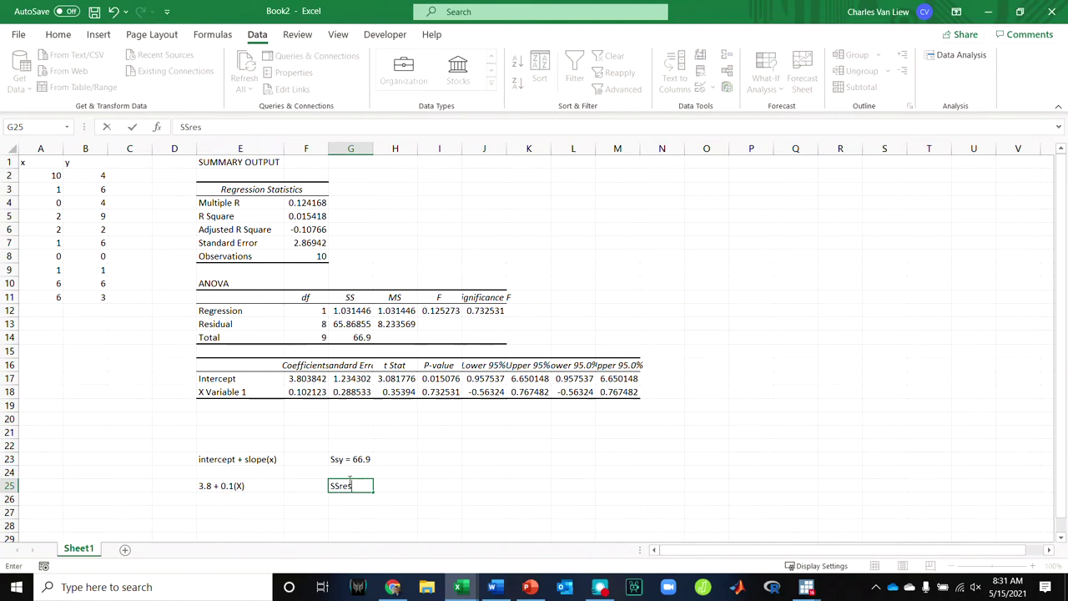
{"action": "type", "text": " = 65.9"}
{"action": "key", "text": "Return"}
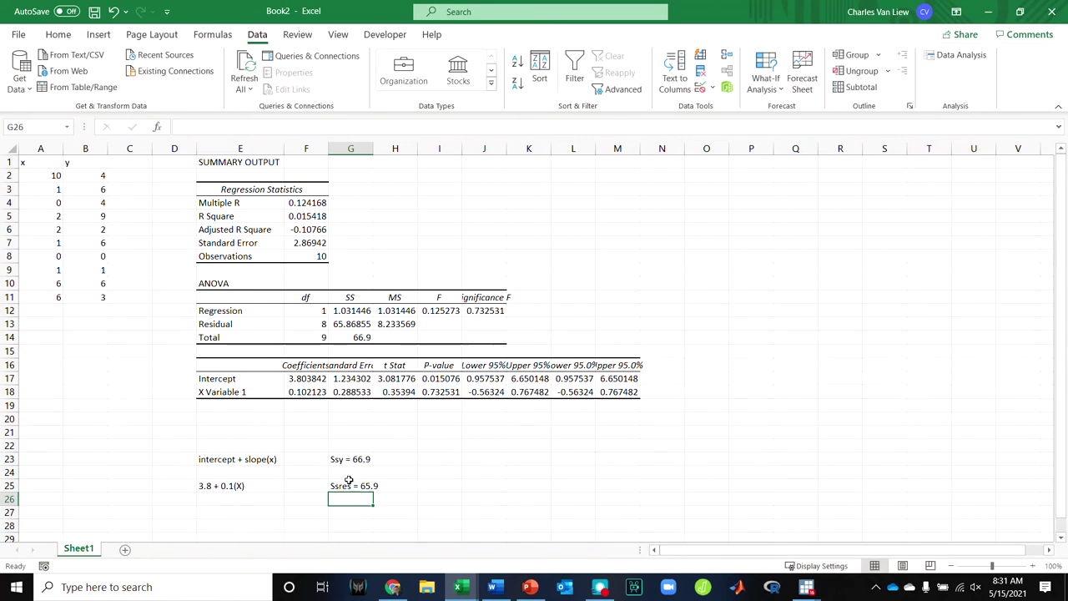
{"action": "left_click", "coordinate": [319, 205]}
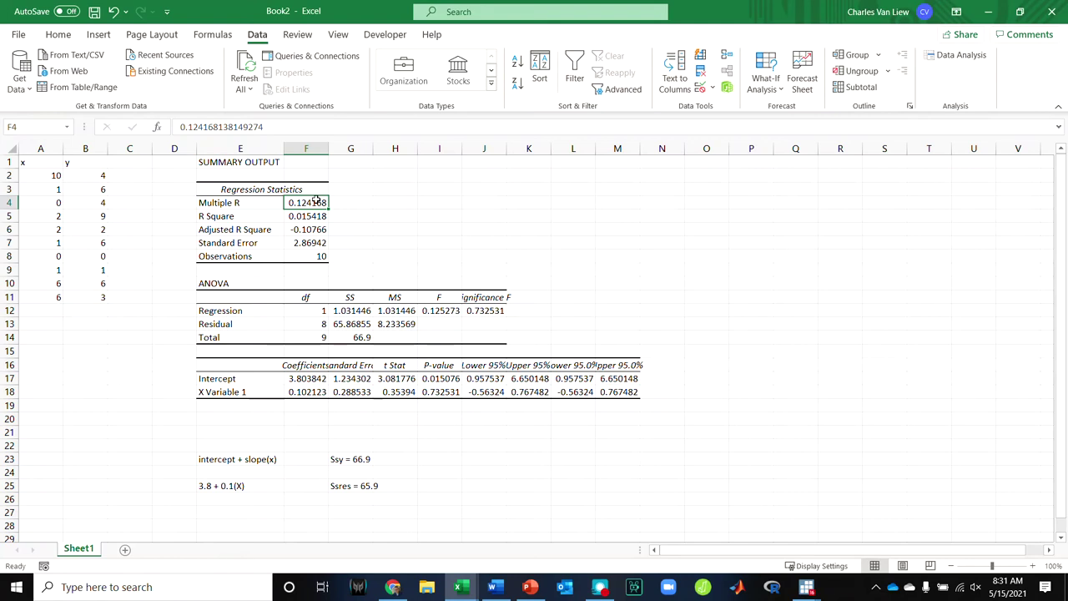
Step: Type the label 'Pearson r' in G4 beside the Multiple R value
{"action": "left_click", "coordinate": [348, 204]}
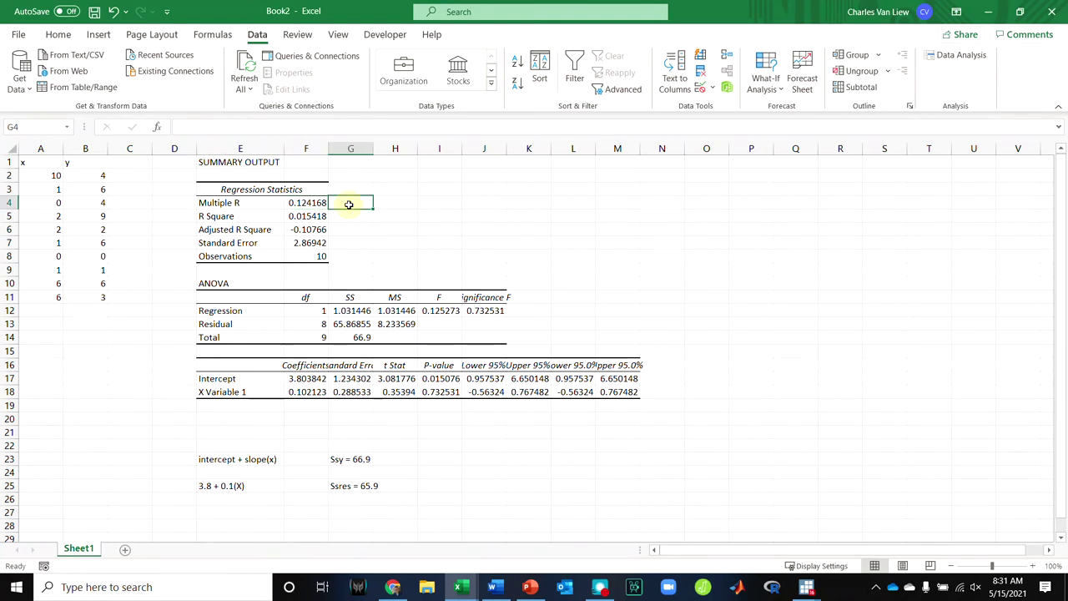
{"action": "type", "text": "Pearson"}
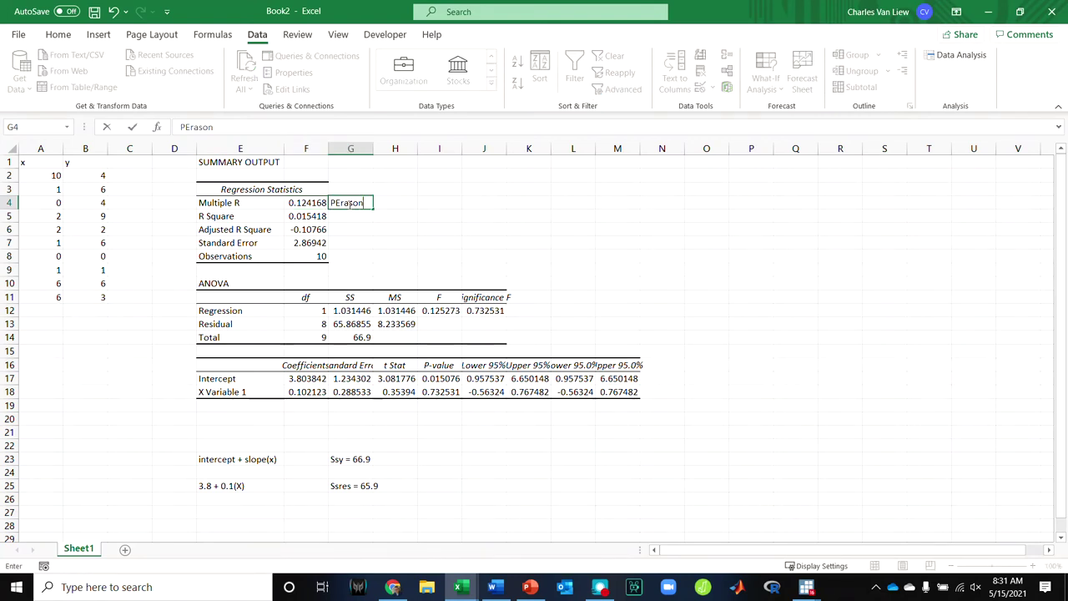
{"action": "key", "text": "BackSpace"}
{"action": "key", "text": "BackSpace"}
{"action": "key", "text": "BackSpace"}
{"action": "key", "text": "BackSpace"}
{"action": "key", "text": "BackSpace"}
{"action": "type", "text": "arson r"}
{"action": "key", "text": "Tab"}
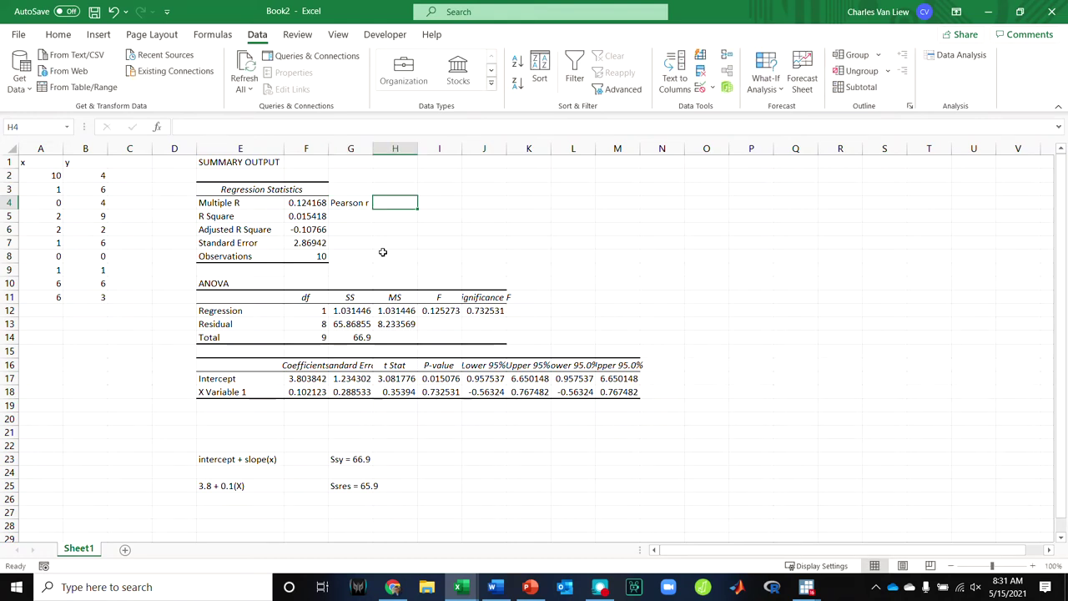
Step: Review the slope and the R Square value 0.015418, then begin a formula in H4
{"action": "left_click", "coordinate": [316, 391]}
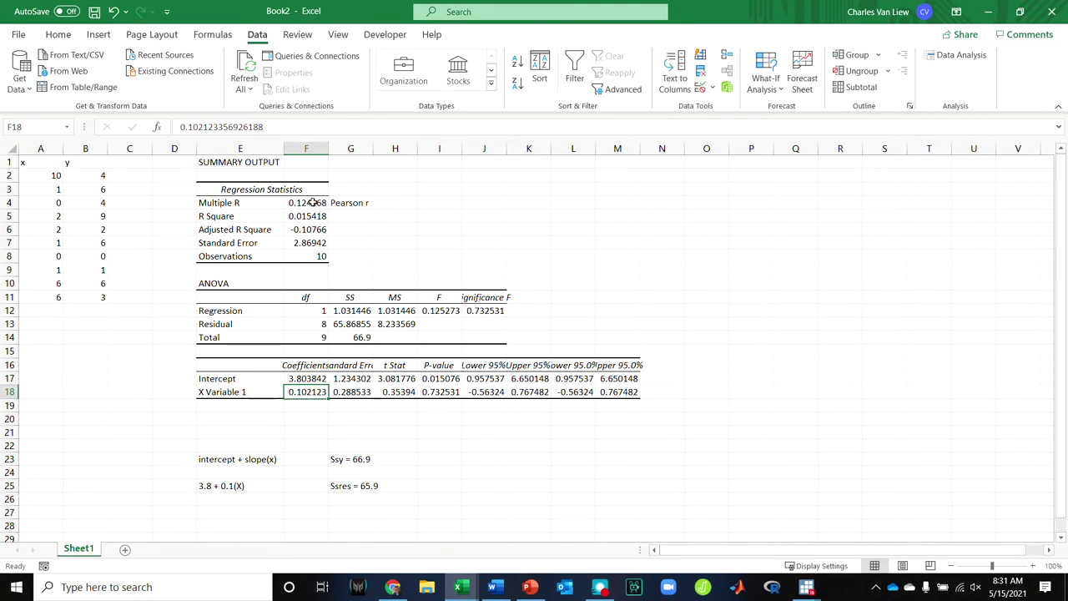
{"action": "left_click", "coordinate": [257, 217]}
{"action": "left_click", "coordinate": [323, 216]}
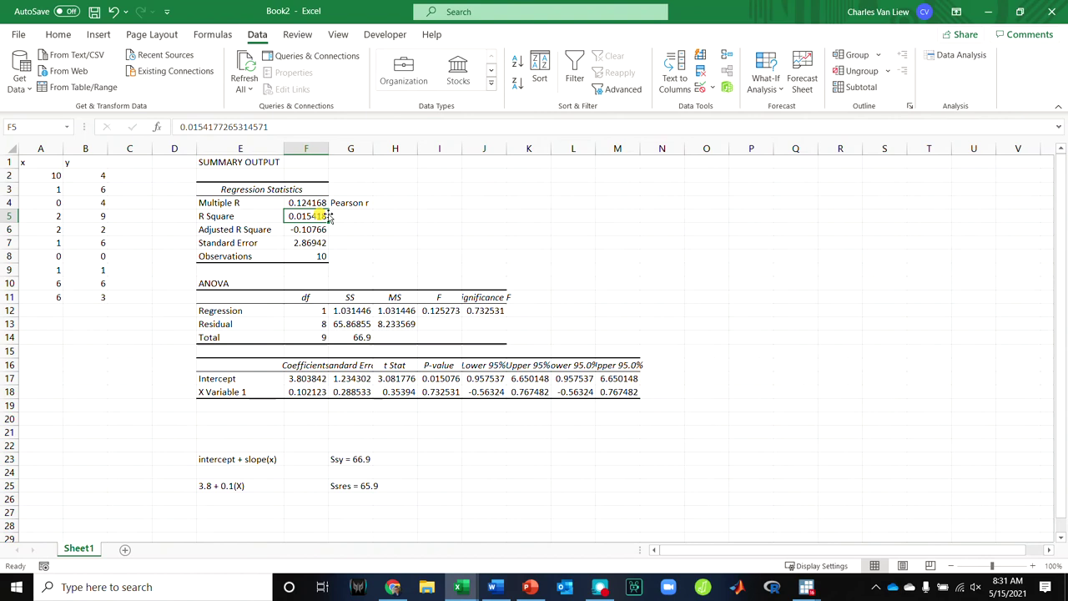
{"action": "left_click", "coordinate": [397, 204]}
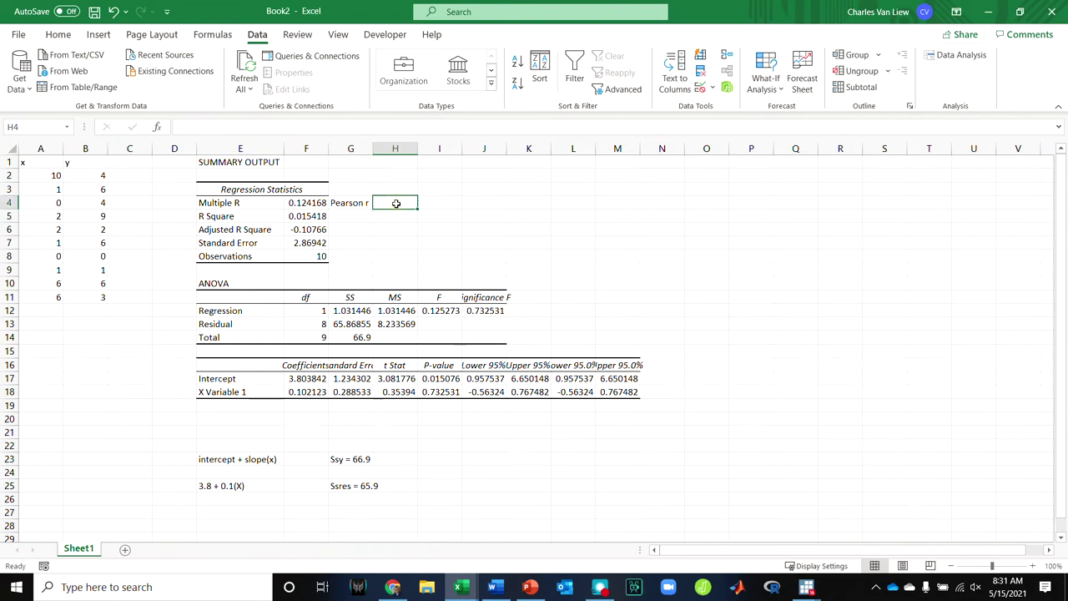
{"action": "type", "text": "="}
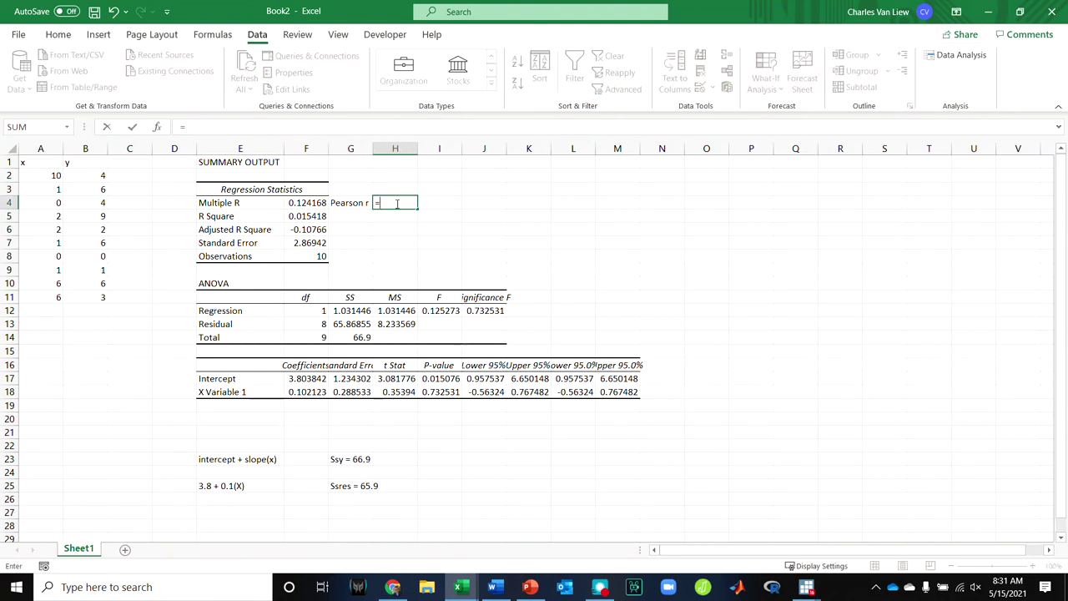
Step: Enter =F4^2 in H4 to square Pearson r
{"action": "left_click", "coordinate": [295, 203]}
{"action": "type", "text": "^2"}
{"action": "key", "text": "Tab"}
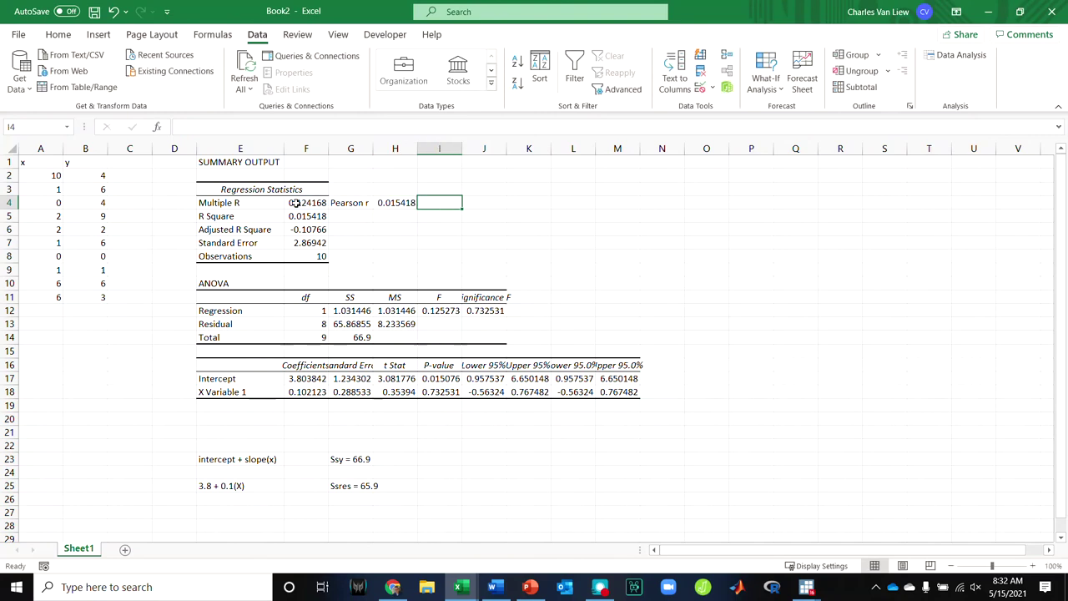
{"action": "left_click", "coordinate": [325, 215]}
Step: Label G5 'r-squared', restoring the H4 formula after accidentally deleting it
{"action": "left_click", "coordinate": [363, 216]}
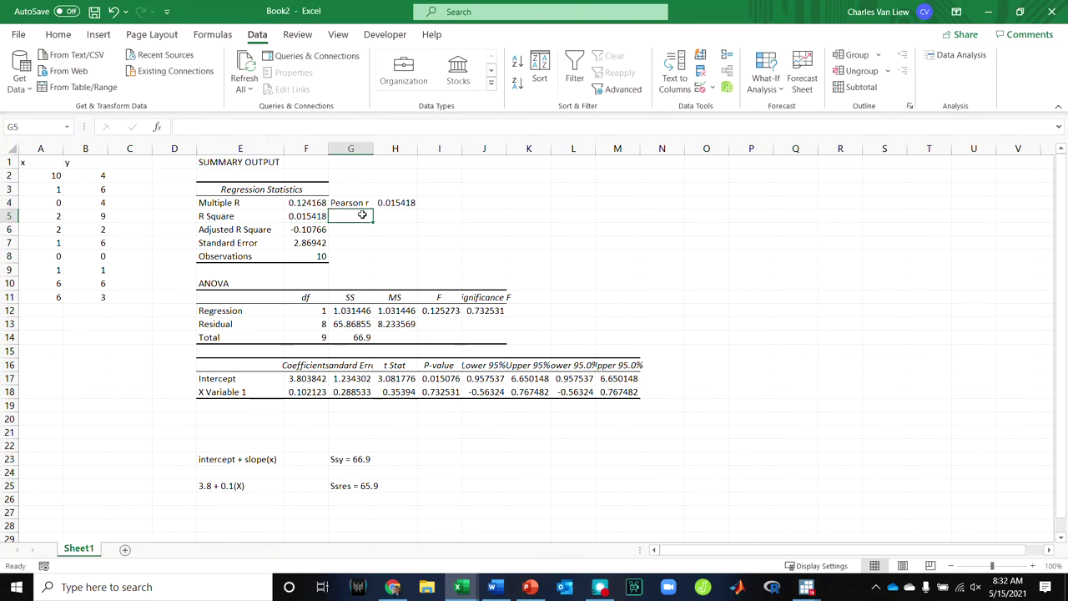
{"action": "type", "text": "r-squared"}
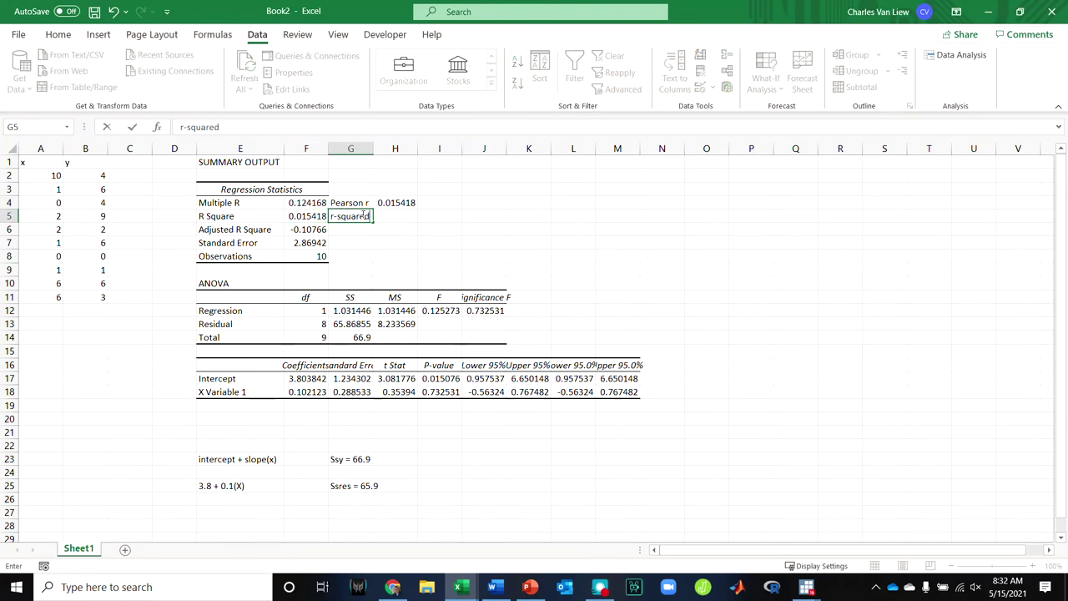
{"action": "key", "text": "Tab"}
{"action": "key", "text": "Up"}
{"action": "key", "text": "Delete"}
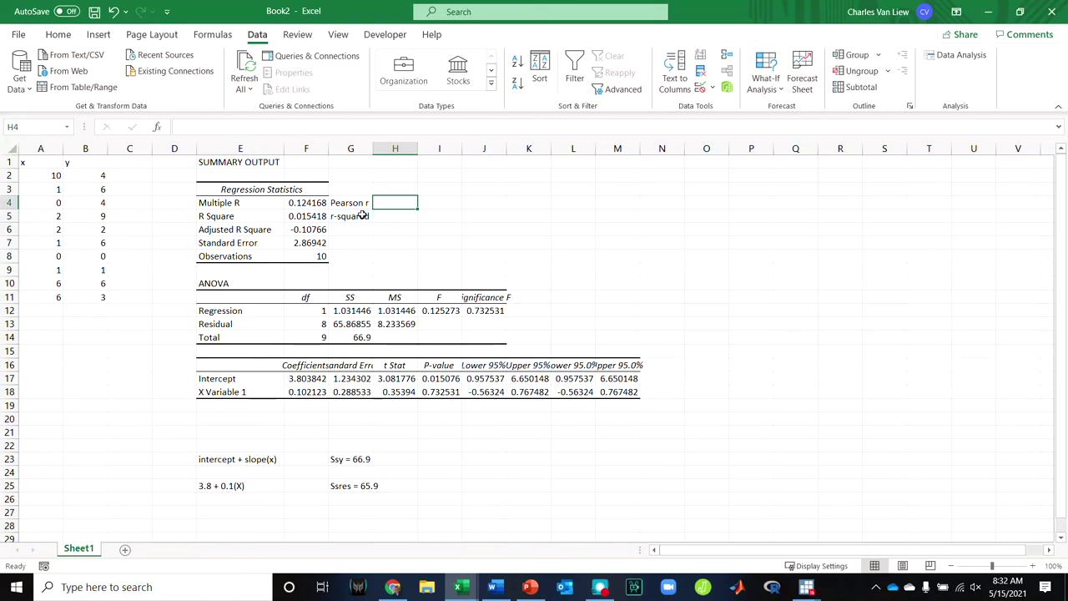
{"action": "key", "text": "Down"}
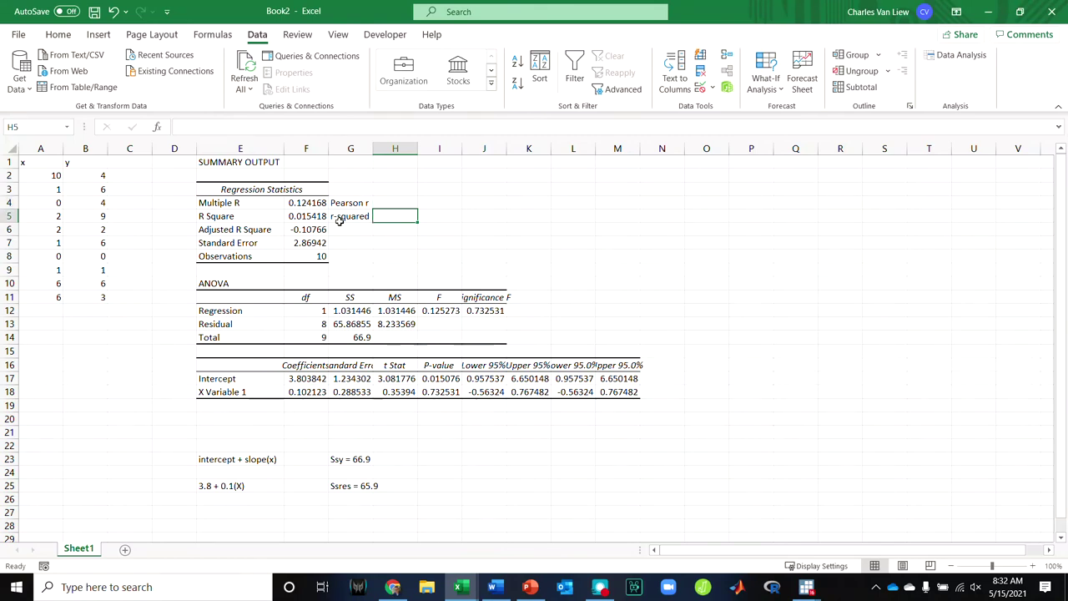
{"action": "key", "text": "ctrl+z"}
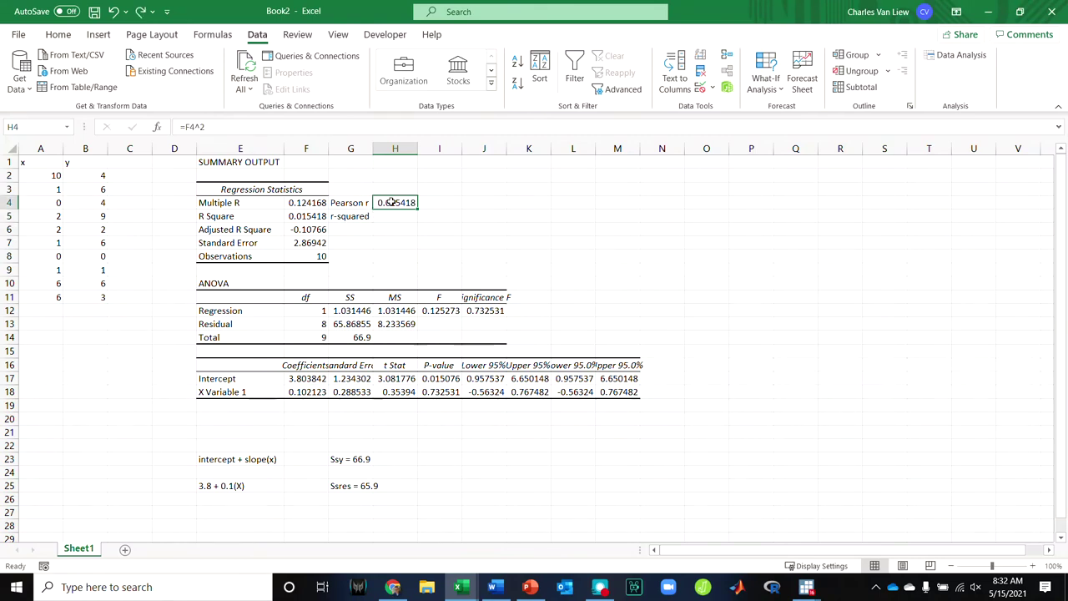
{"action": "left_click", "coordinate": [59, 35]}
Step: Show H4 as 1.54% and fill F4:F5, F7, F17:F18 and G13:G14 yellow
{"action": "left_click", "coordinate": [508, 84]}
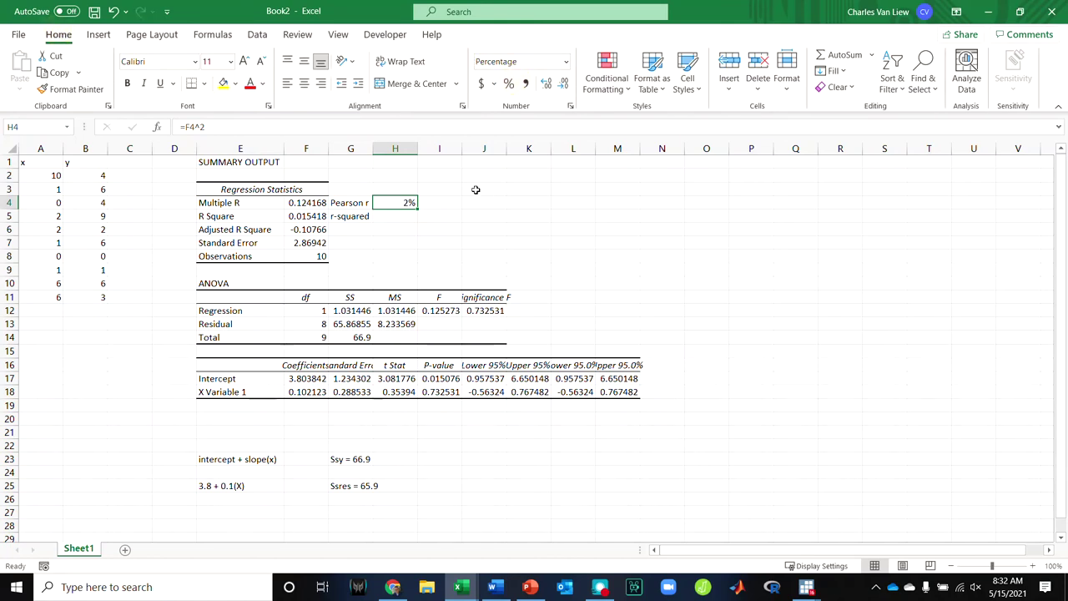
{"action": "left_click", "coordinate": [547, 84]}
{"action": "left_click", "coordinate": [547, 83]}
{"action": "left_click", "coordinate": [309, 243]}
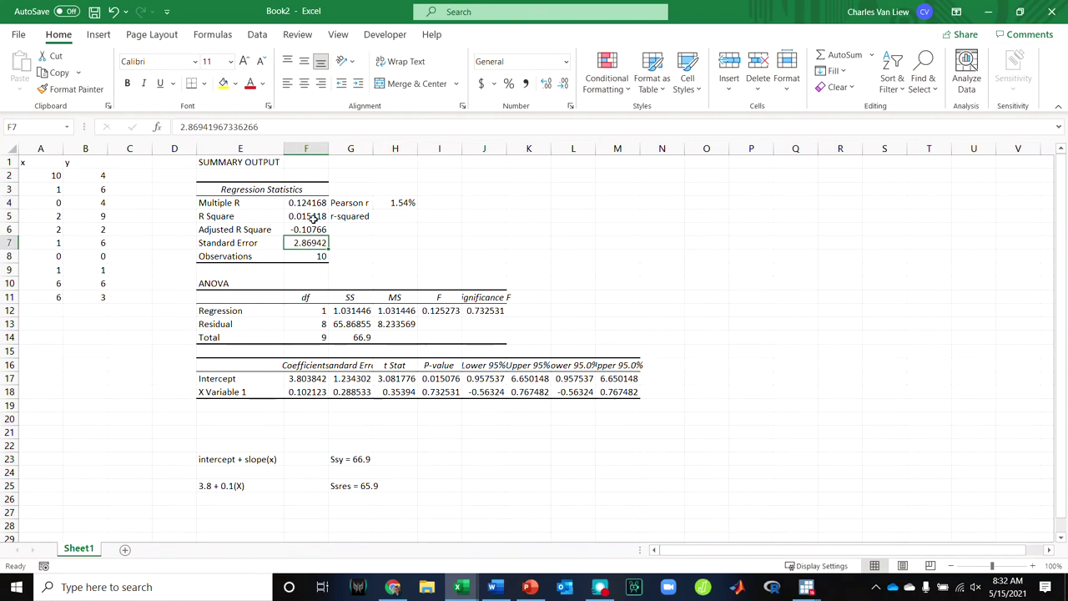
{"action": "left_click_drag", "start_coordinate": [313, 216], "coordinate": [310, 202]}
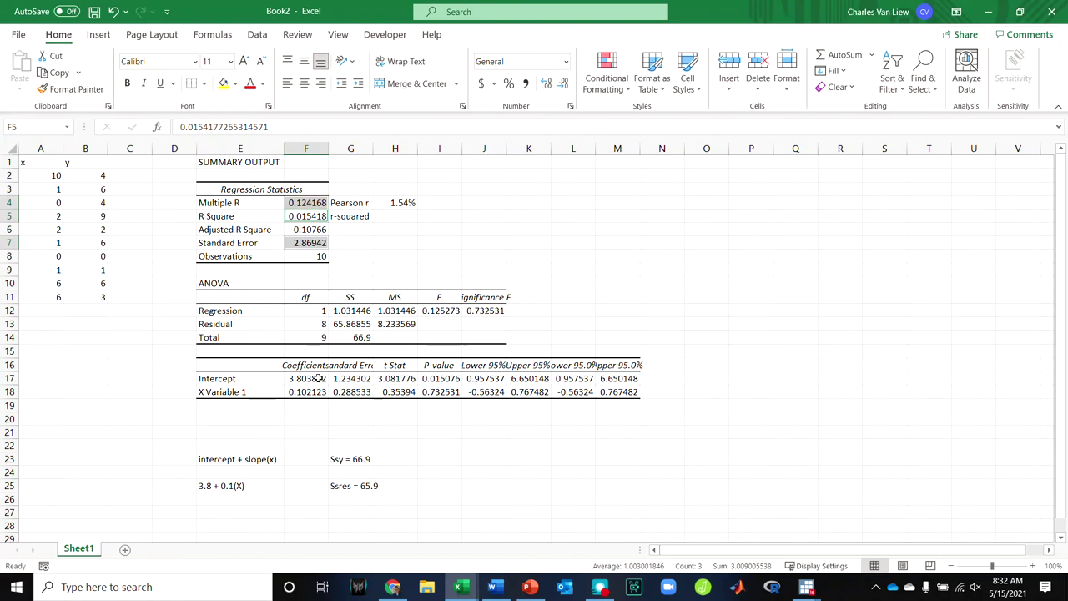
{"action": "left_click_drag", "start_coordinate": [319, 378], "coordinate": [317, 390]}
{"action": "left_click", "coordinate": [359, 327], "text": "ctrl"}
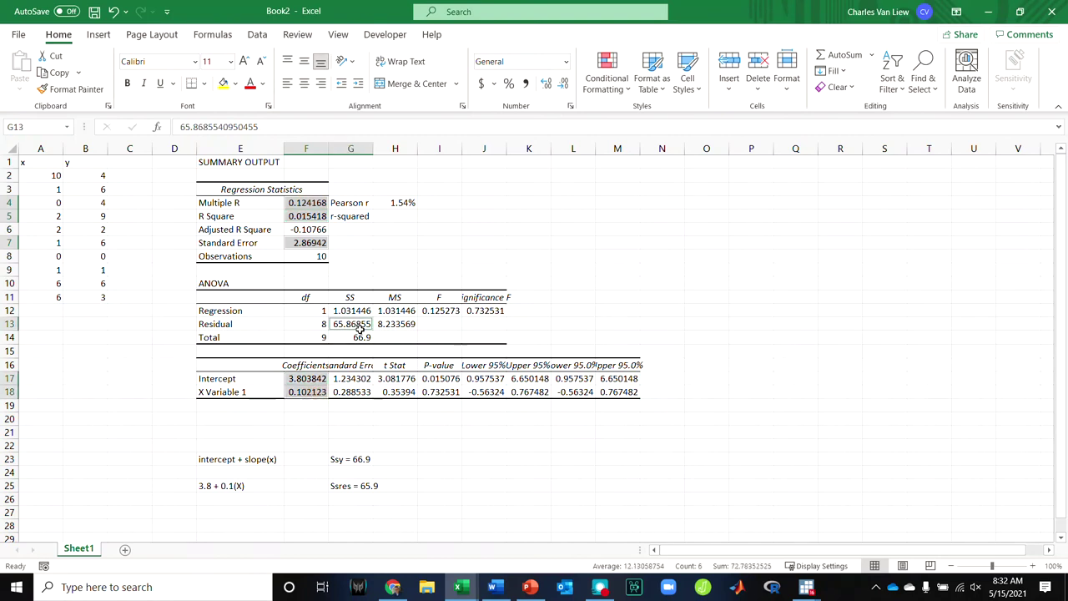
{"action": "left_click", "coordinate": [359, 337], "text": "ctrl"}
{"action": "left_click", "coordinate": [223, 84]}
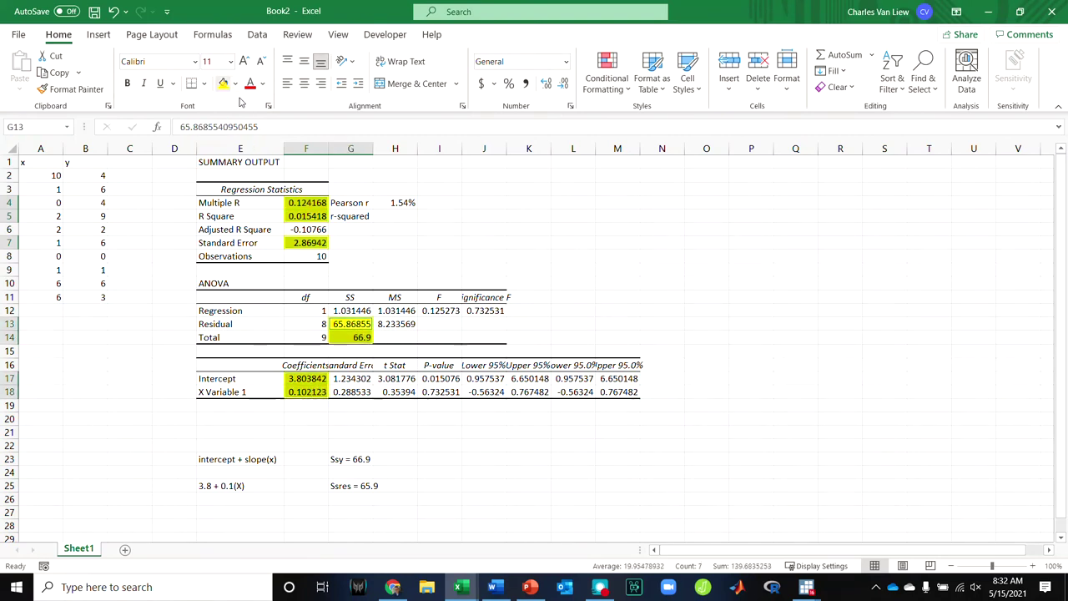
{"action": "left_click", "coordinate": [626, 255]}
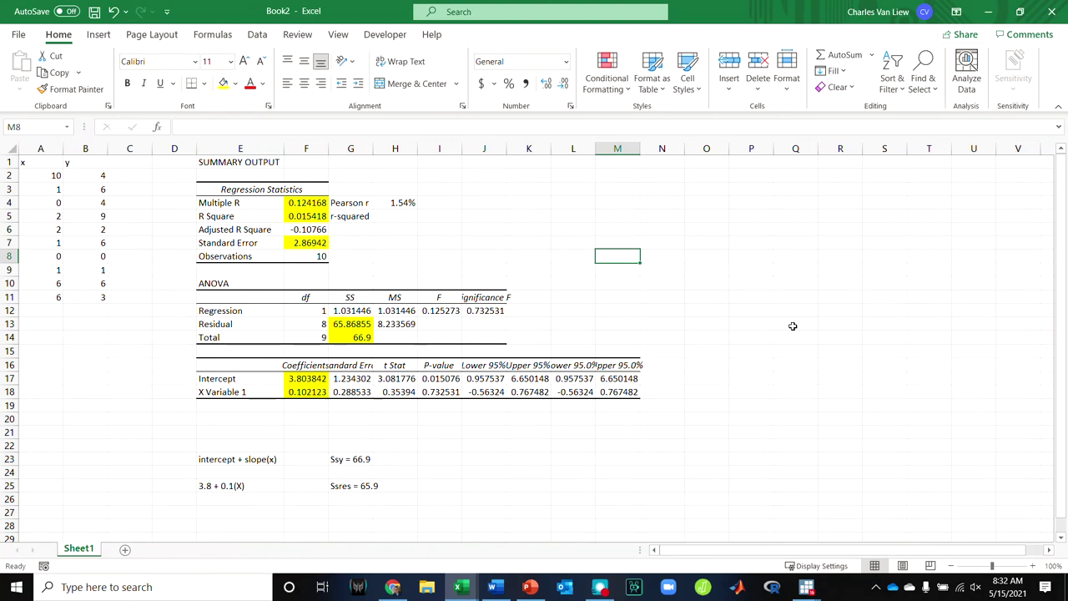